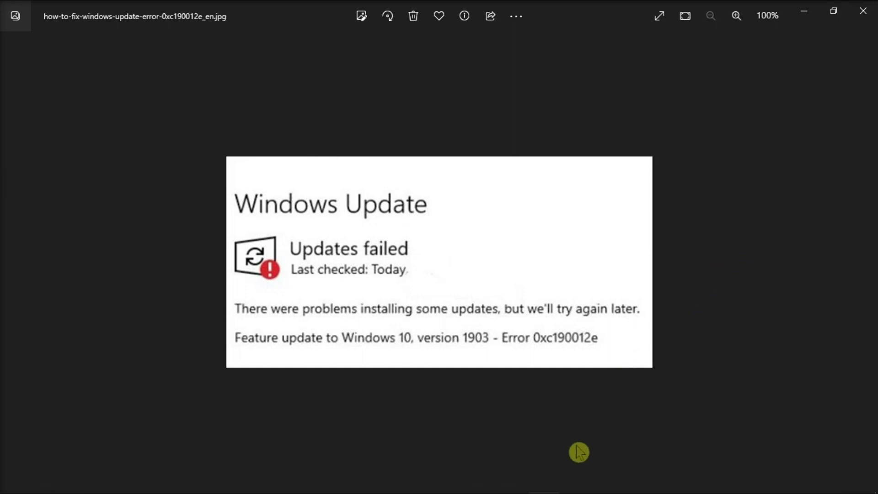
# Open Task Manager, check the Start power options, then open and close Virus & threat protection.
pyautogui.moveTo(607, 489)
pyautogui.click(606, 480)
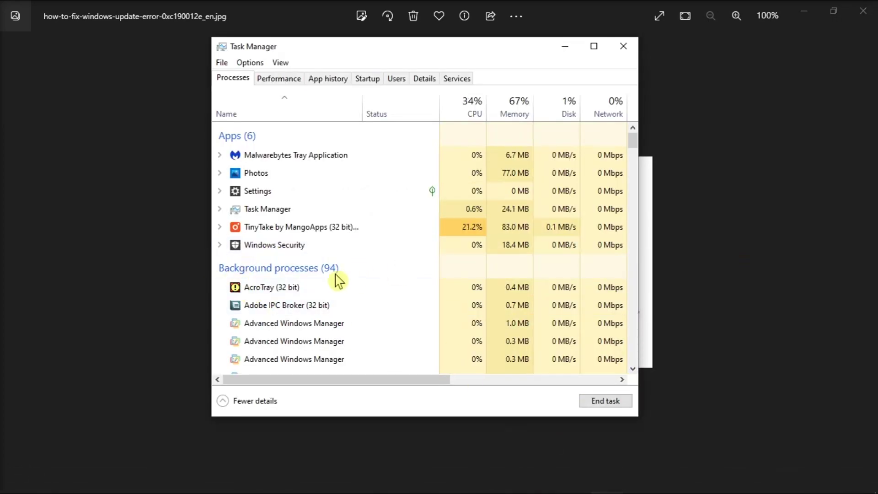
pyautogui.press('super')
pyautogui.click(16, 453)
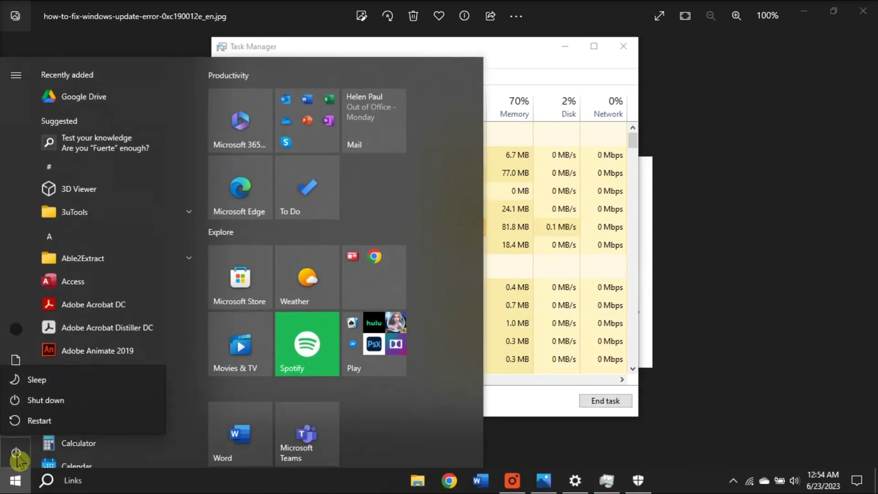
pyautogui.press('Escape')
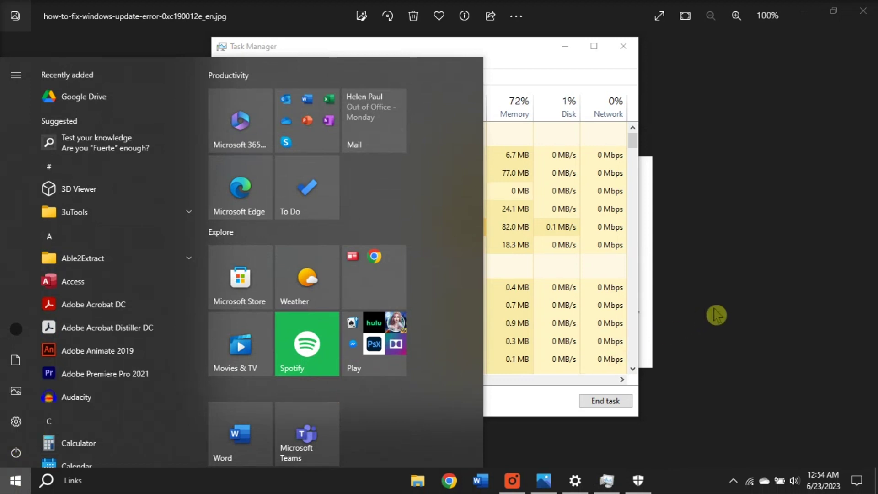
pyautogui.click(638, 480)
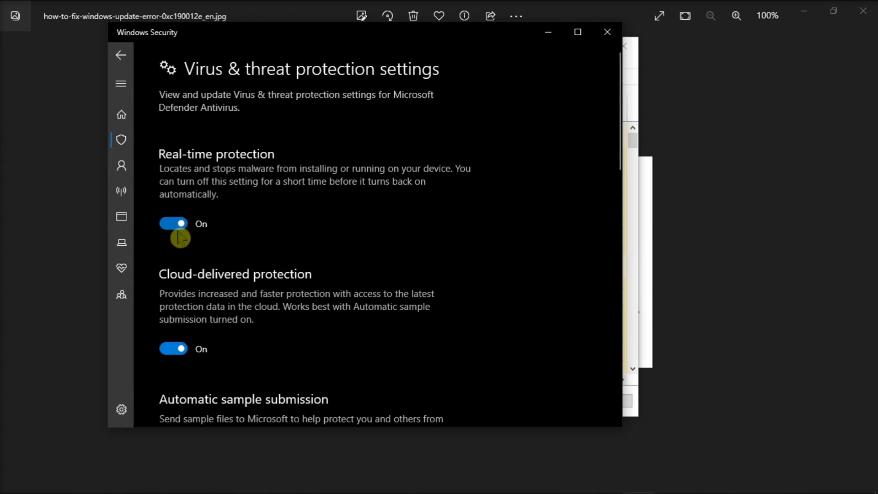
pyautogui.click(734, 258)
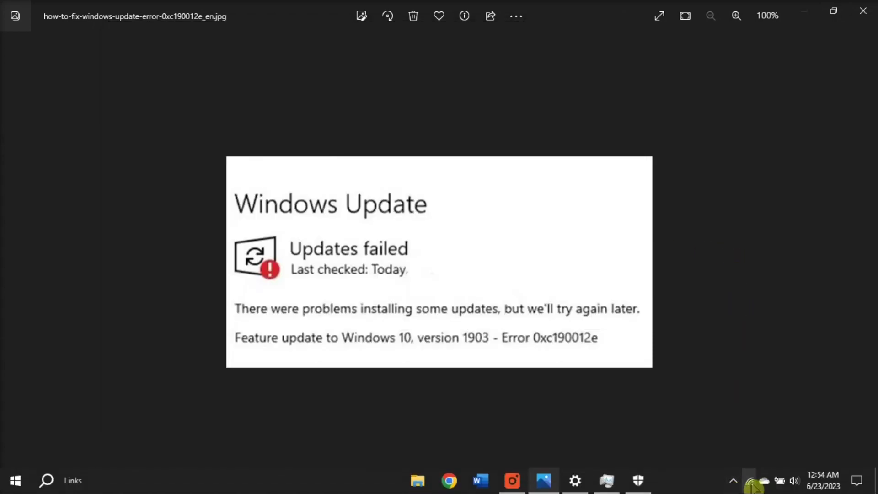
pyautogui.click(751, 481)
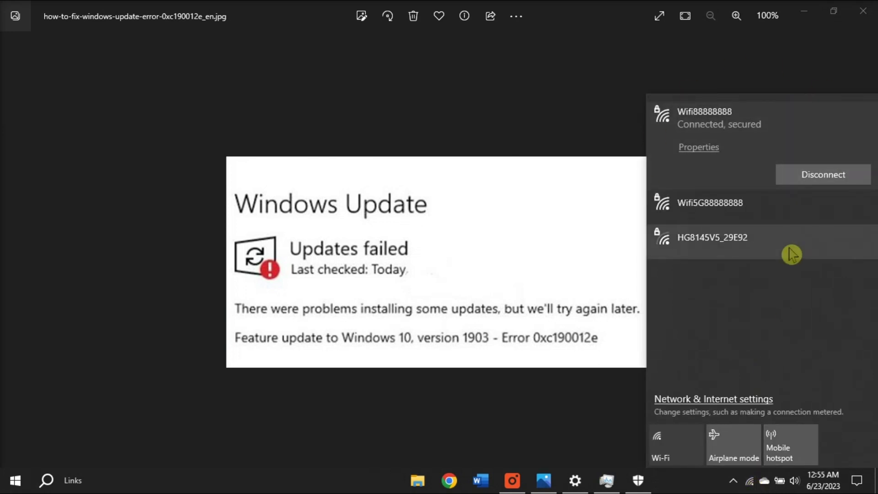
pyautogui.click(636, 290)
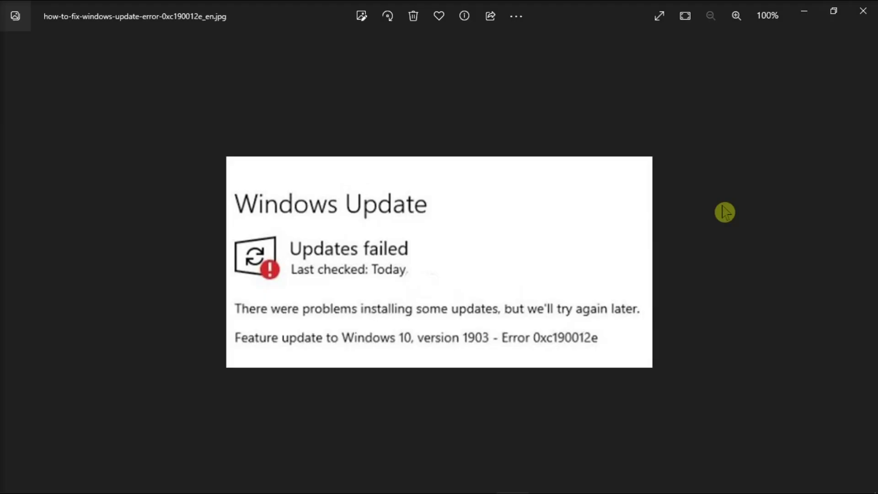
# Search 'update and security', then go to Troubleshoot and its Additional troubleshooters list.
pyautogui.click(15, 480)
pyautogui.write('update and secuti')
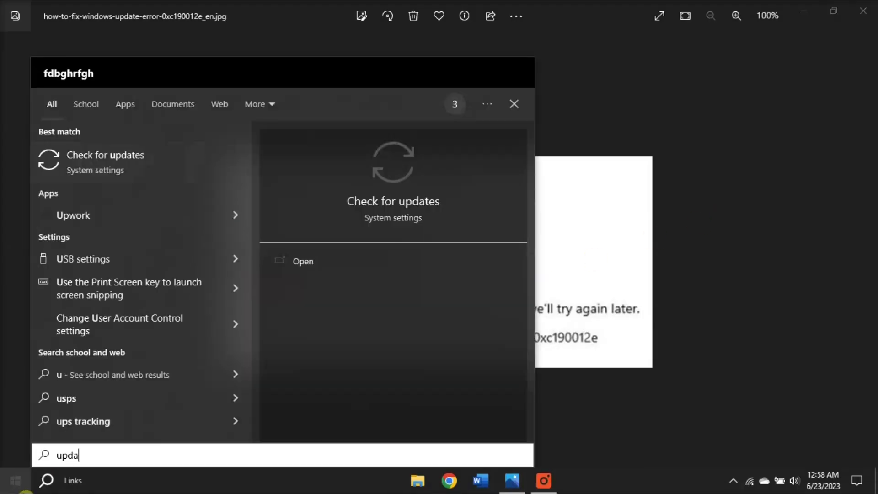
pyautogui.hotkey('ctrl', 'a')
pyautogui.press('BackSpace')
pyautogui.write('update and security')
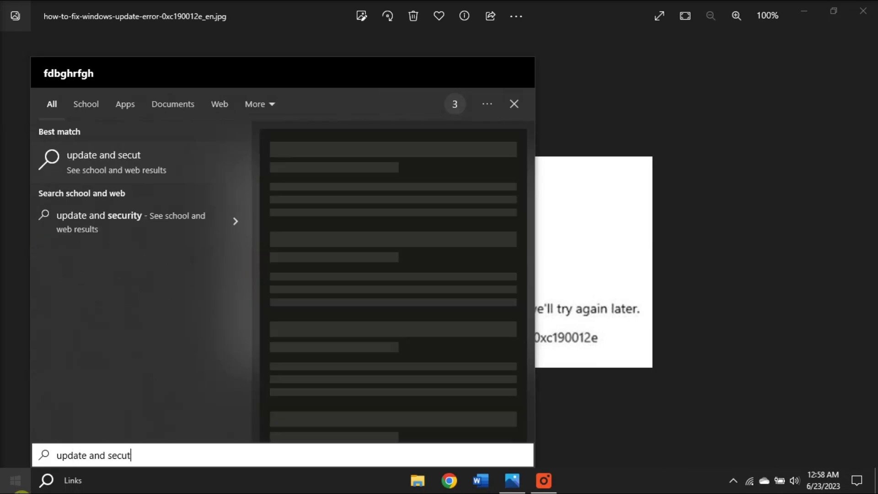
pyautogui.press('Return')
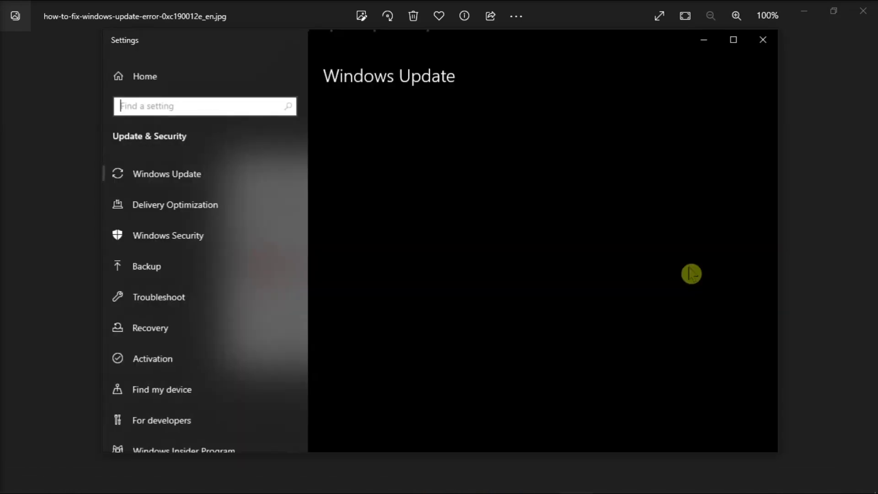
pyautogui.click(163, 302)
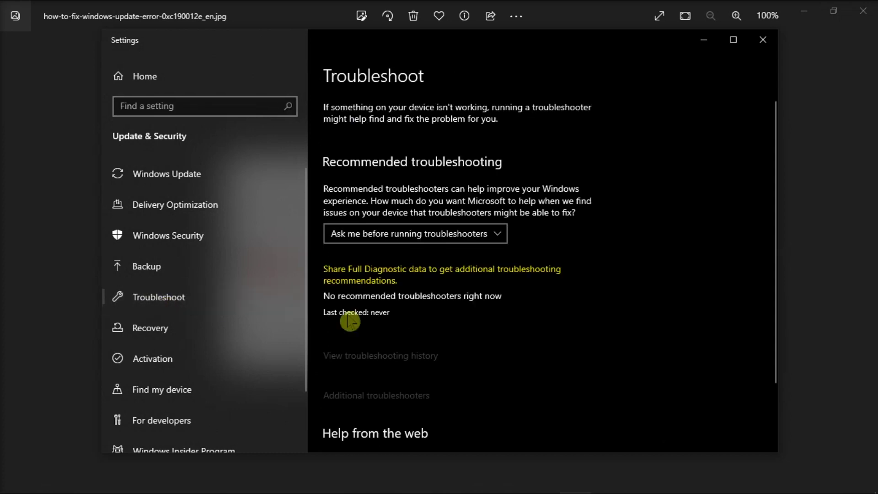
pyautogui.click(369, 402)
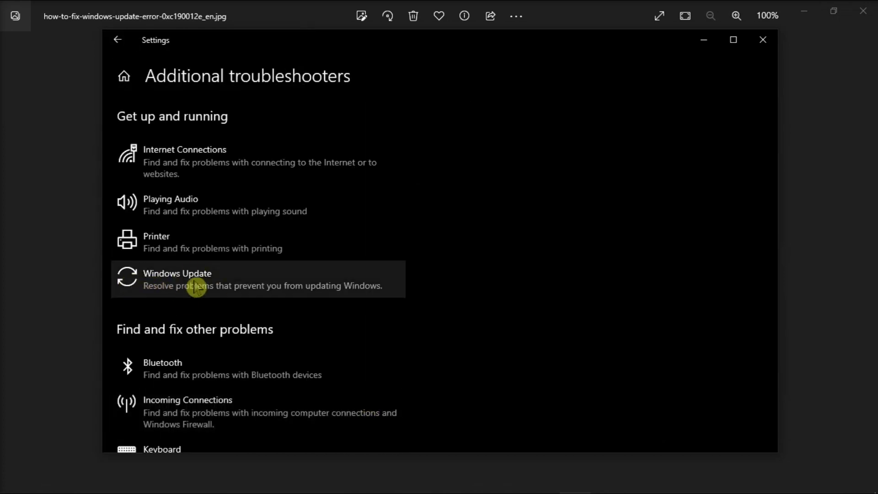
# Launch Command Prompt from the 'command prompt' best match, then bring Windows search back up.
pyautogui.press('super')
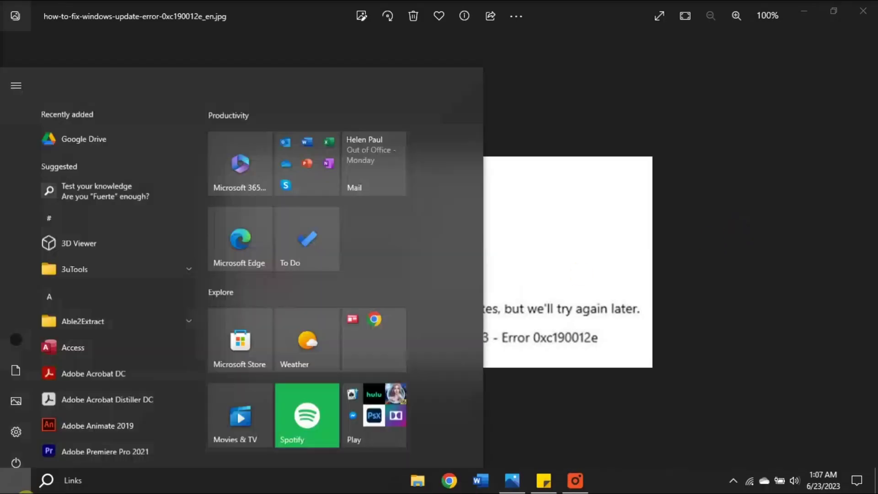
pyautogui.write('command prompt')
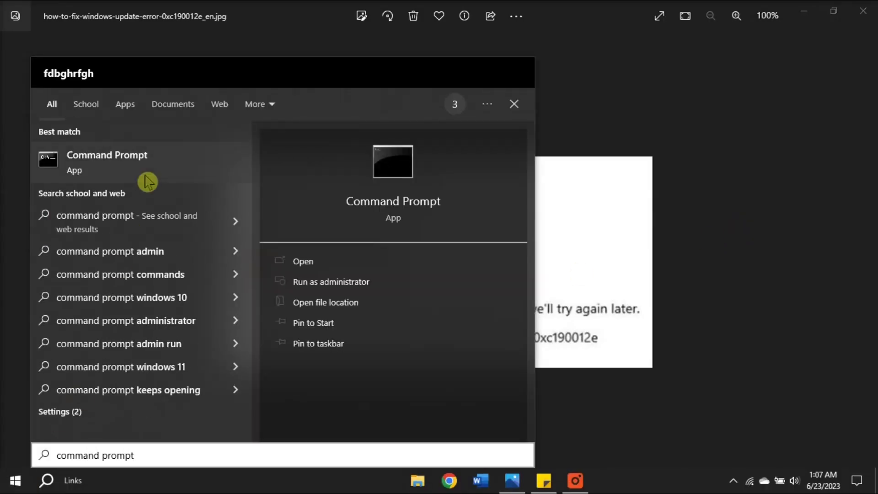
pyautogui.click(107, 162)
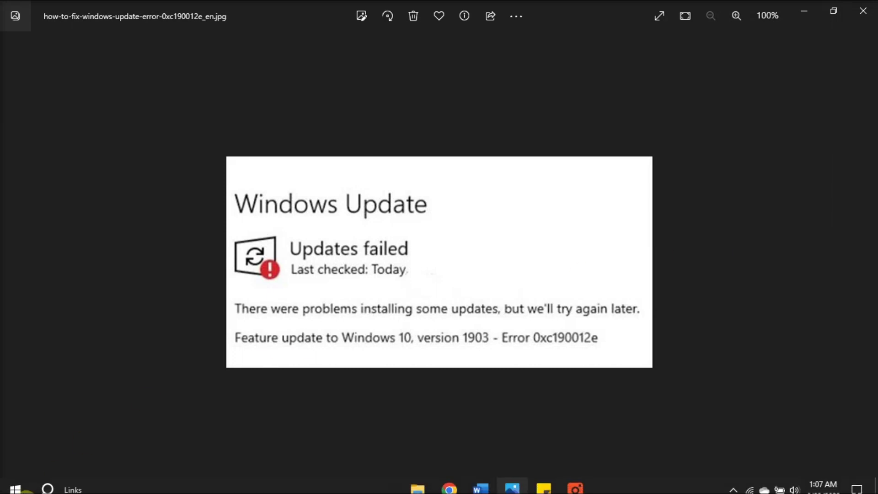
pyautogui.click(15, 480)
pyautogui.write('command prompt')
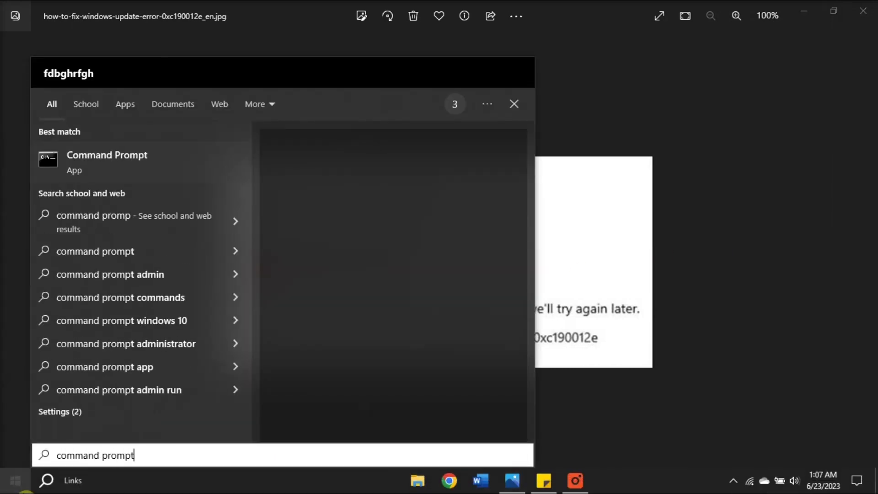
# Launch the Command Prompt search result as a new command window.
pyautogui.press('Return')
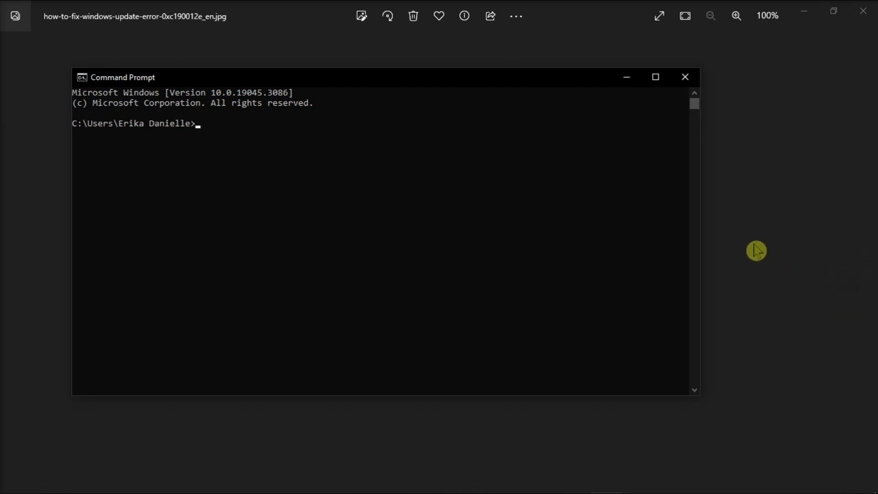
# Switch Photos forward to the Updates failed 0xc190012e screenshot.
pyautogui.press('Right')
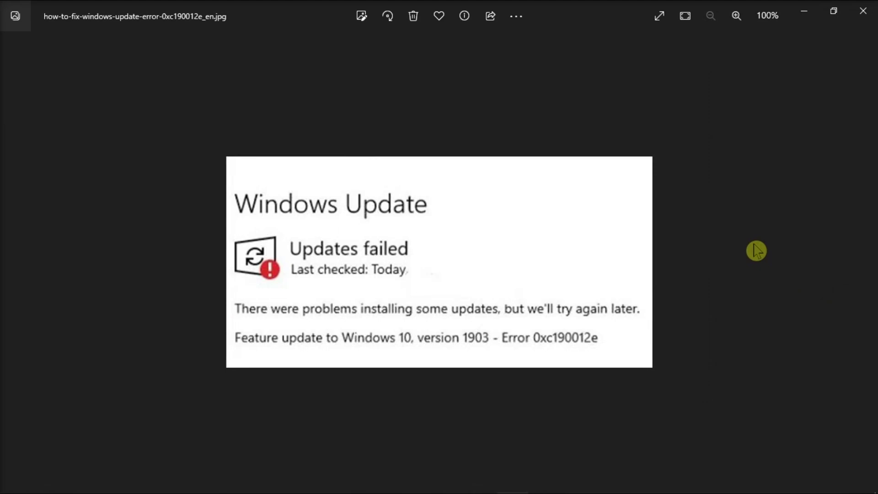